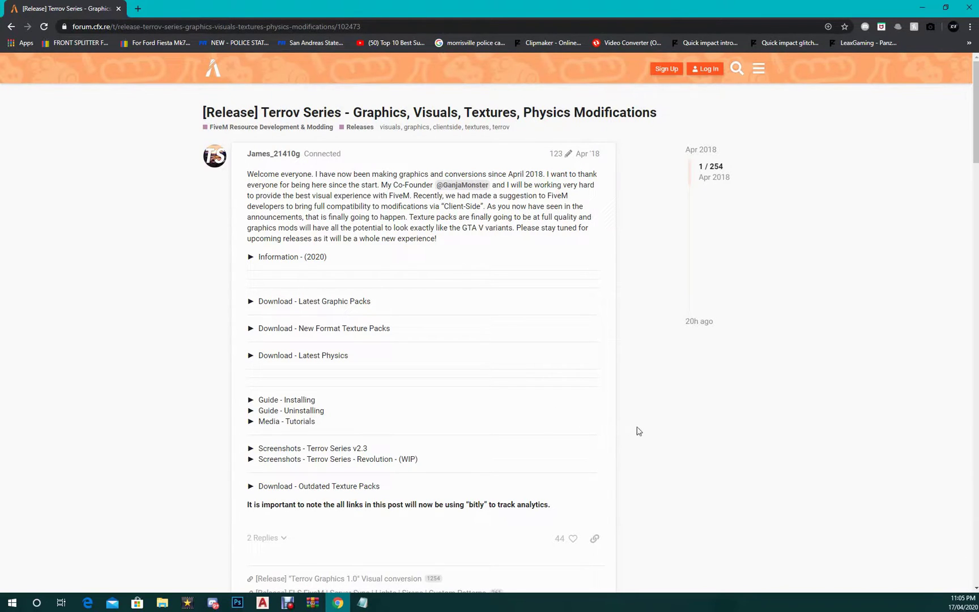
Step: Expand the New Format Texture Packs download section of the Terrov Series post, view its conversion links, and minimize the browser
left_click_drag(391, 328, 263, 329)
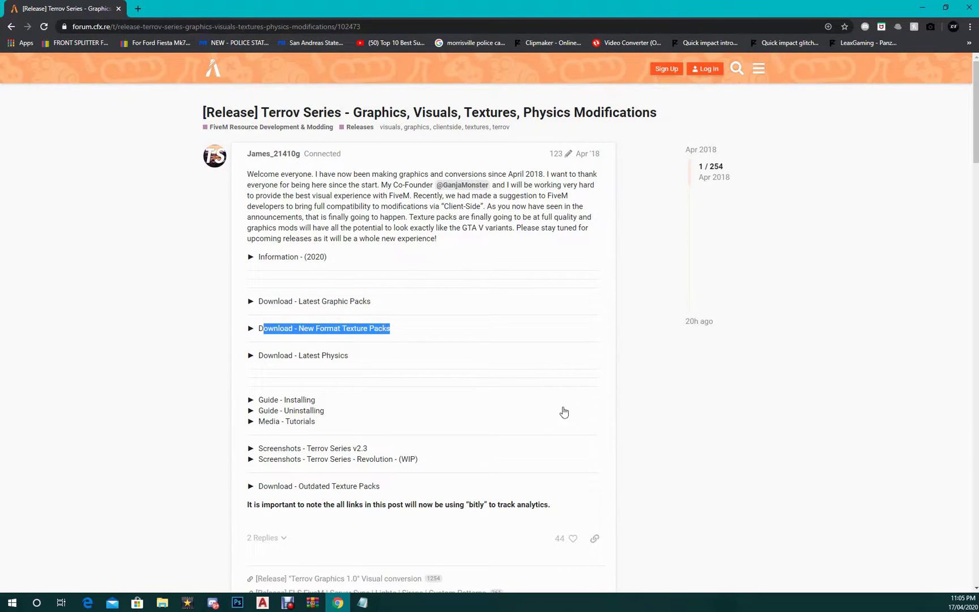
left_click(263, 329)
scroll(649, 367, "down", 2)
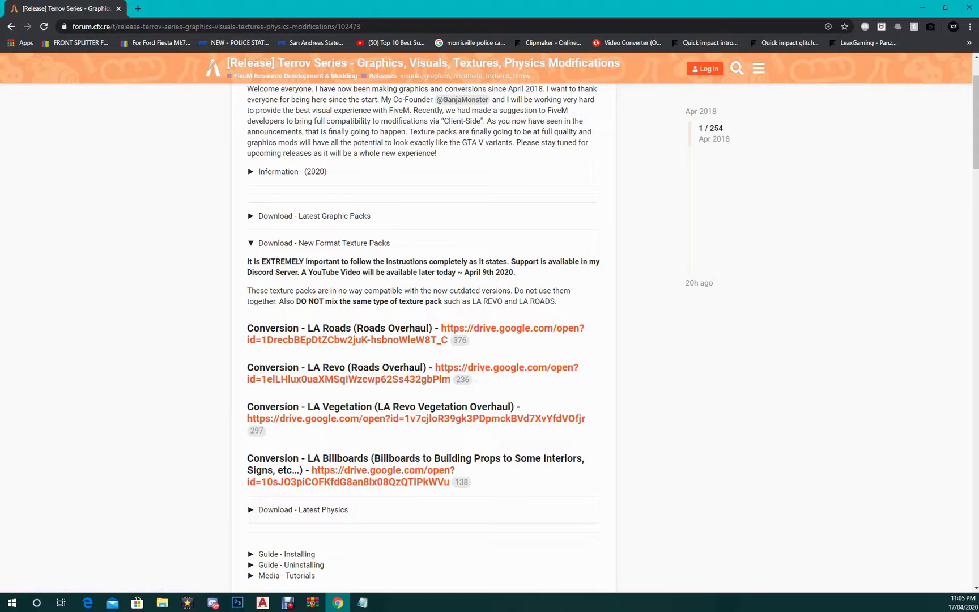
left_click(921, 7)
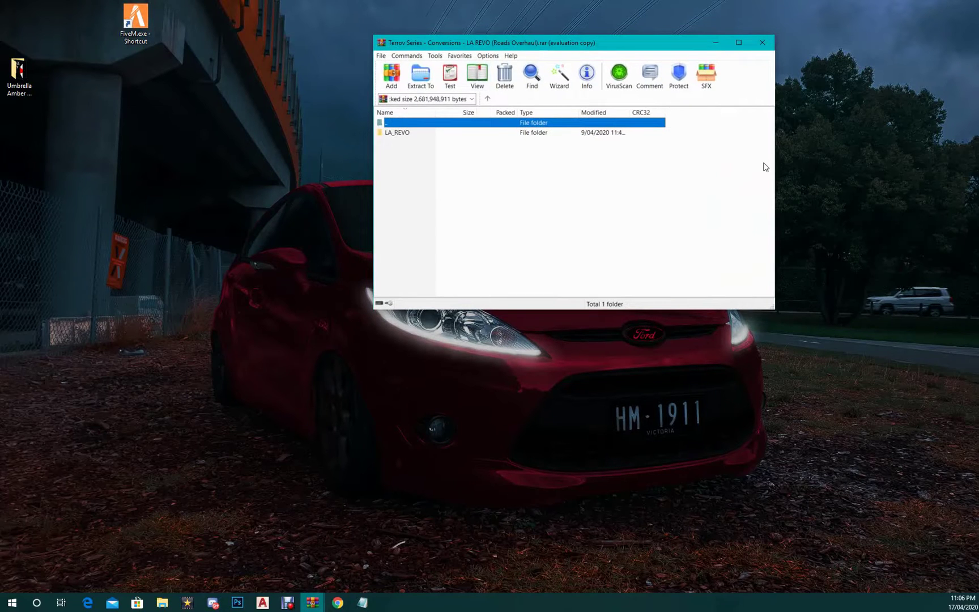
Step: In the LA REVO (Roads Overhaul) archive, open the Mod Install folder inside LA_REVO's Mandetory Install folder
double_click(603, 133)
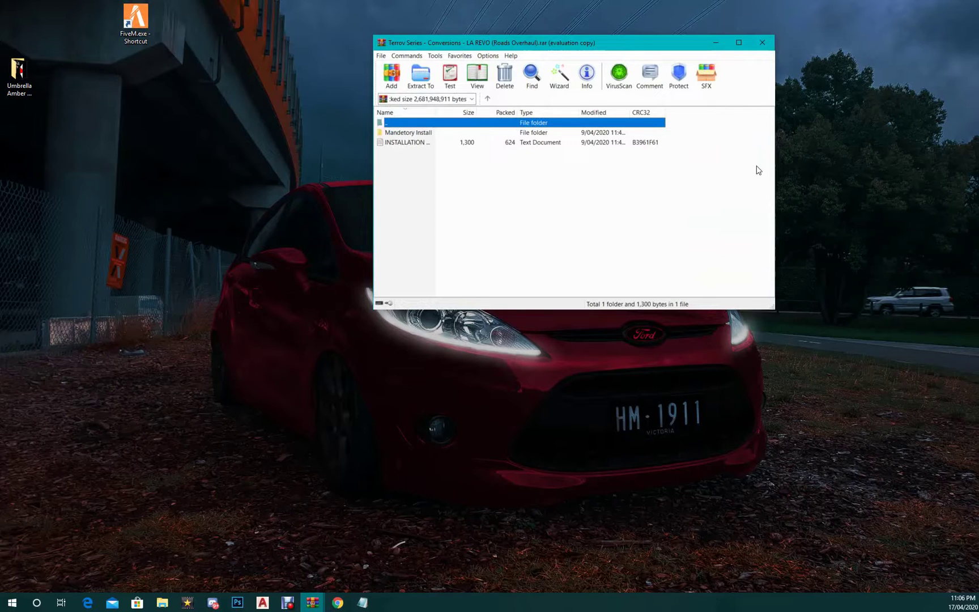
key("Down")
key("Return")
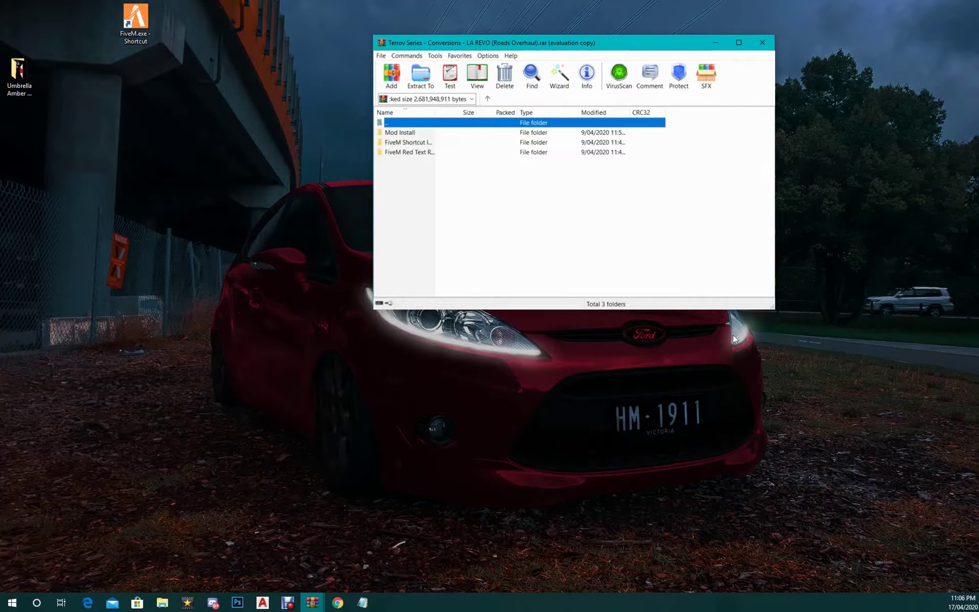
key("Down")
key("Return")
Step: Read the INSTALLATION PART 1 instructions in the Mod Install folder and close them
key("Down")
key("Down")
key("Return")
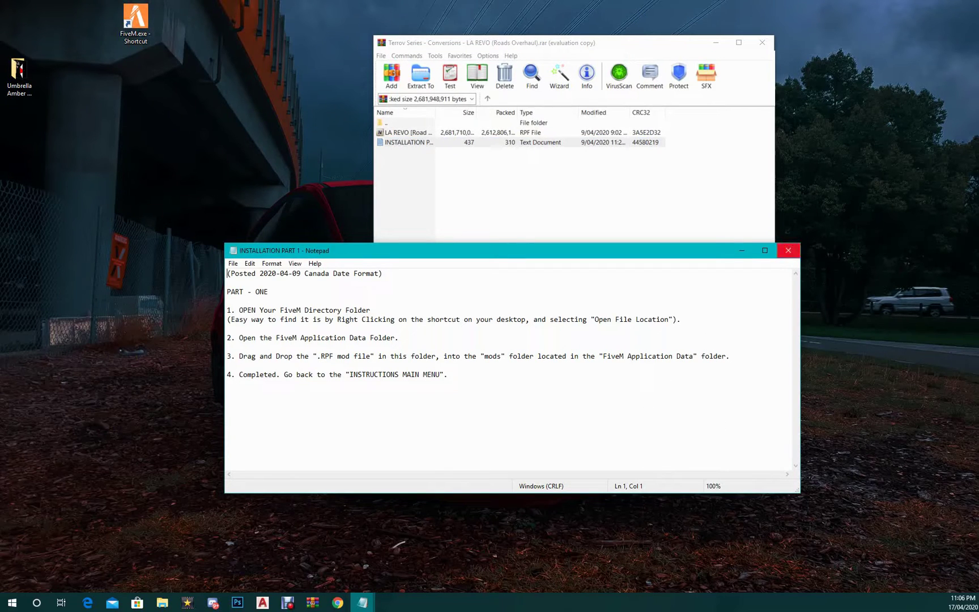
left_click(788, 251)
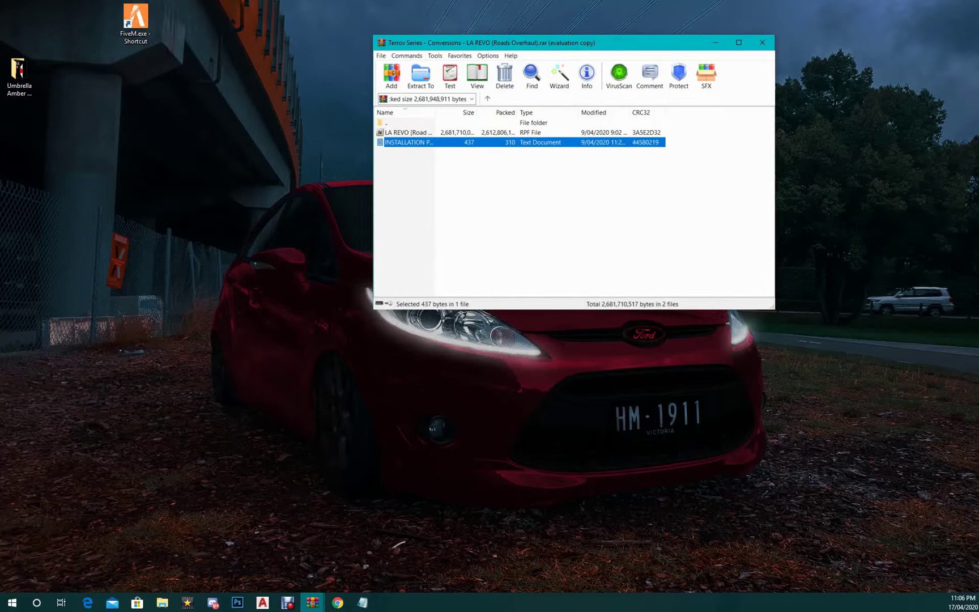
Step: Open the mods folder of the Fivem directory on the DATA (D:) drive and reposition its window beside the archive
left_click(162, 602)
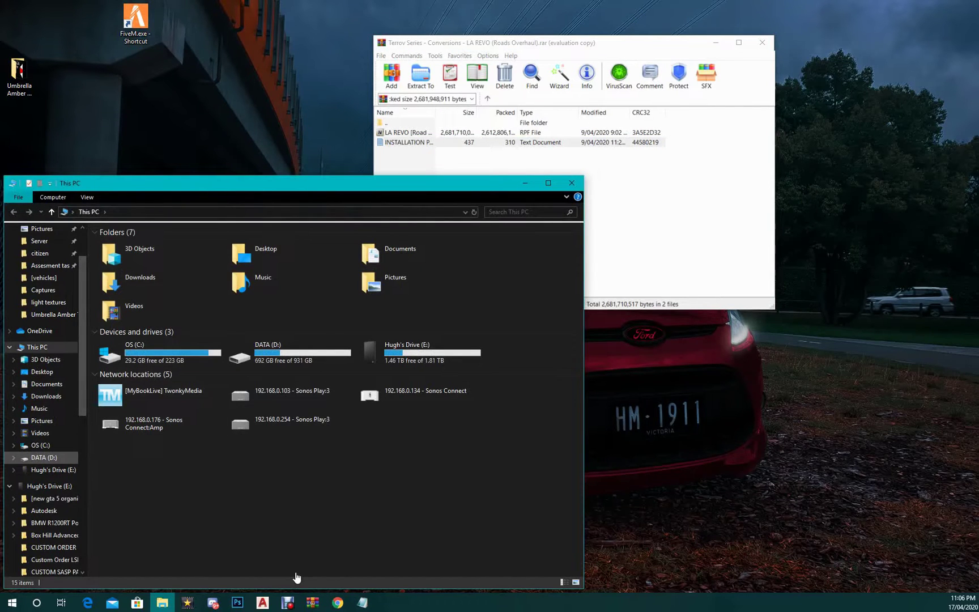
left_click(44, 457)
double_click(146, 276)
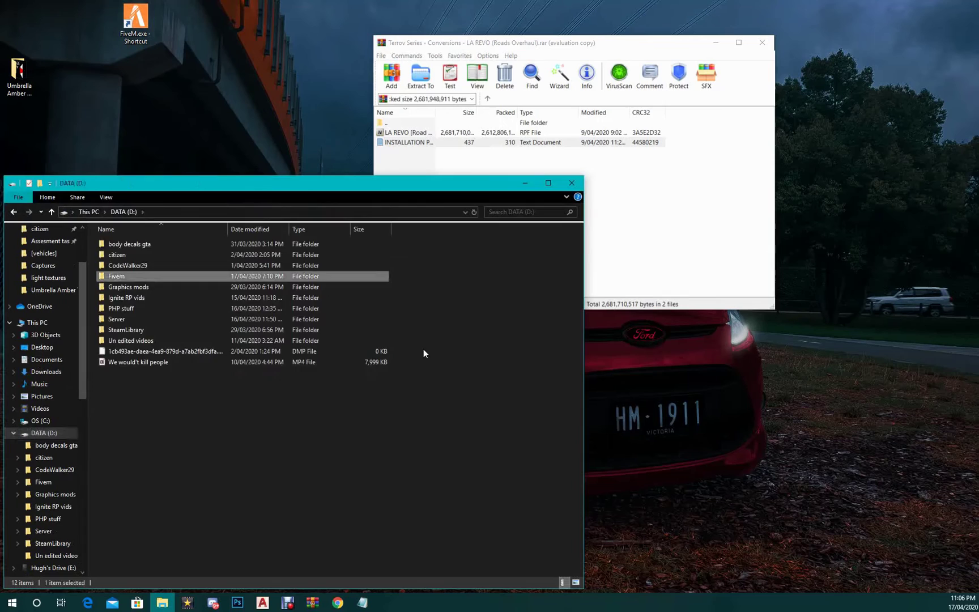
key("Down")
key("Down")
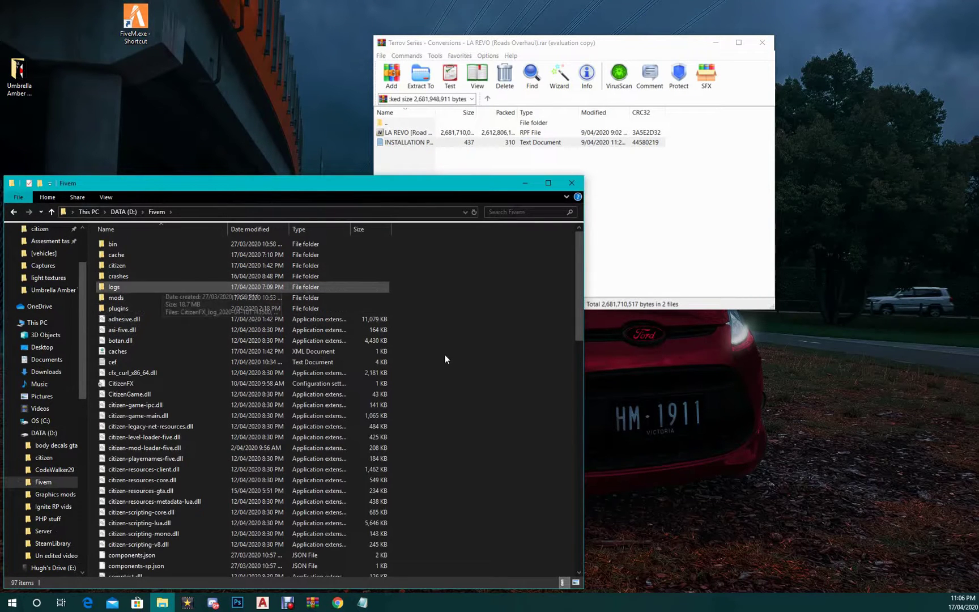
key("Return")
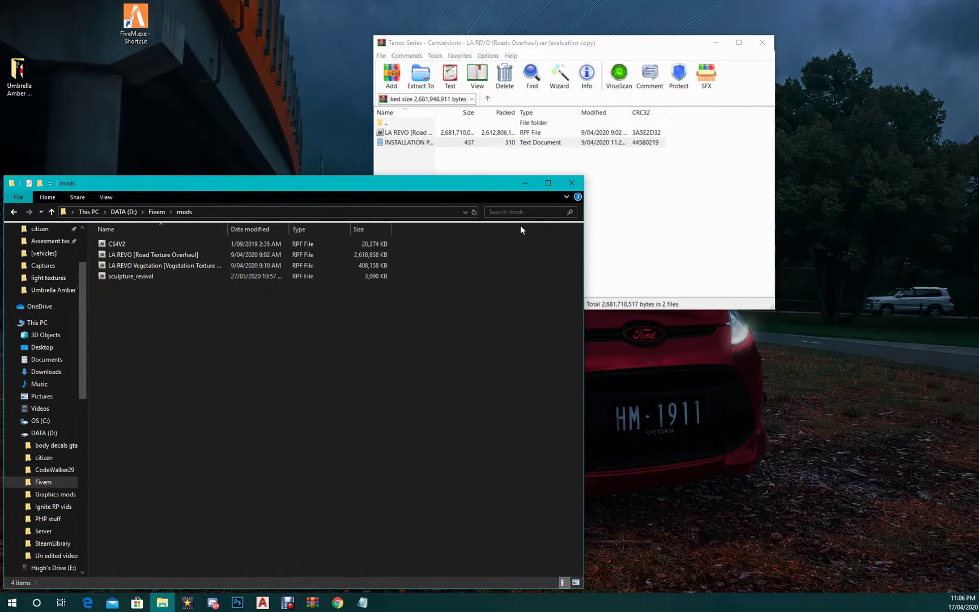
mouse_move(415, 181)
left_mouse_down()
mouse_move(491, 201)
mouse_move(483, 202)
left_mouse_up()
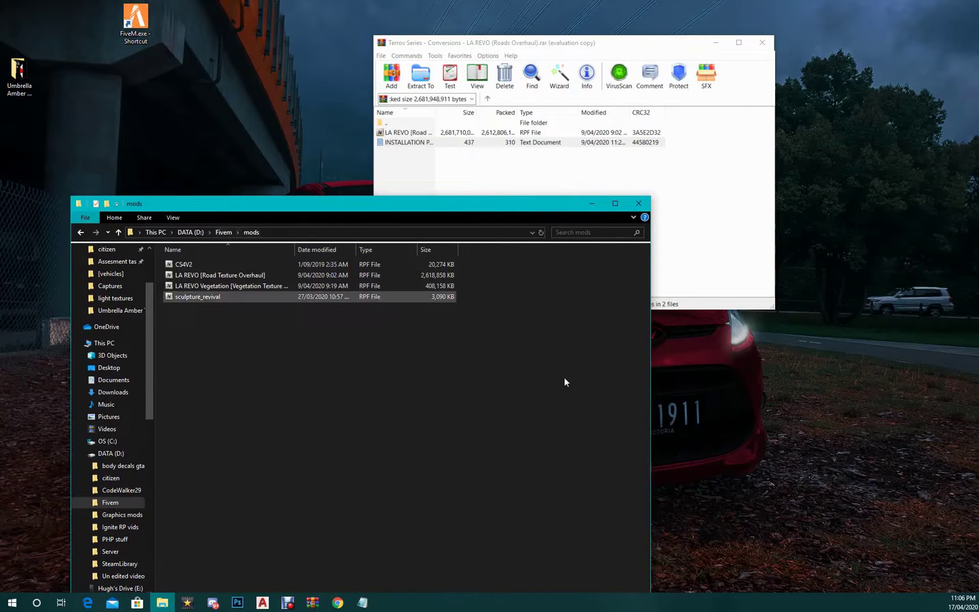
left_click(556, 321)
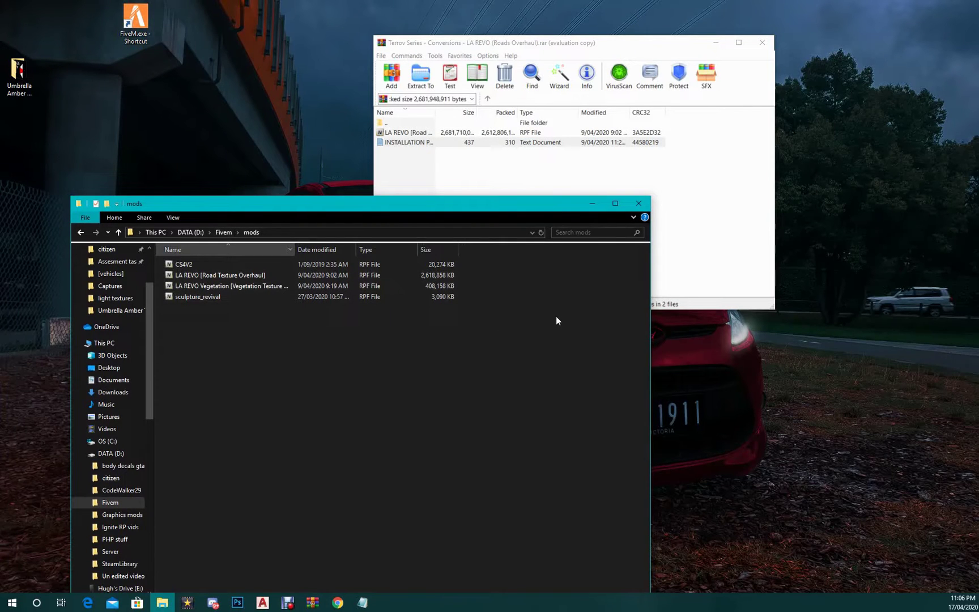
Step: Extract the LA REVO [Road Texture Overhaul] RPF file from the archive into the mods folder, replacing the existing file
left_click(687, 179)
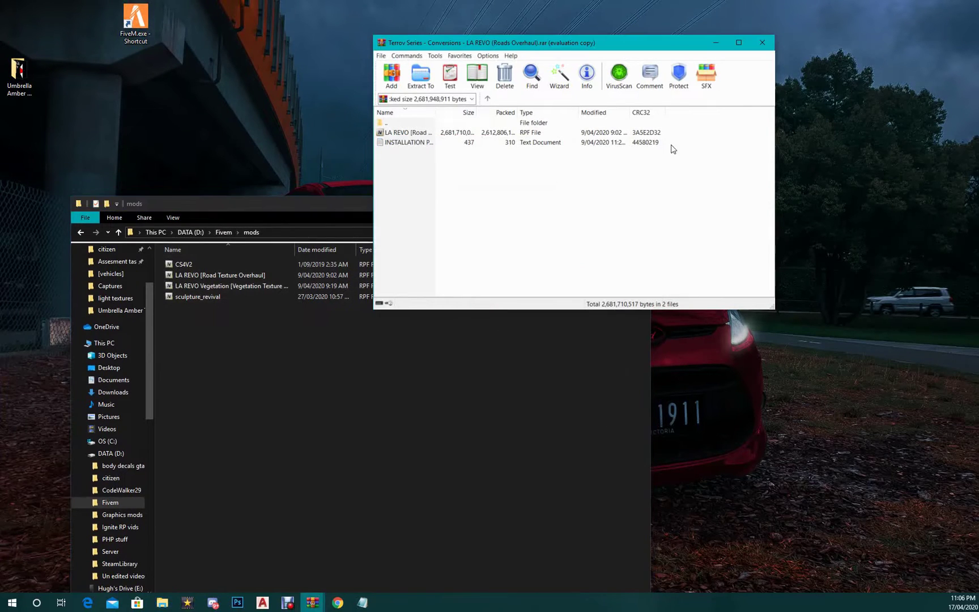
left_click(601, 132)
key("Return")
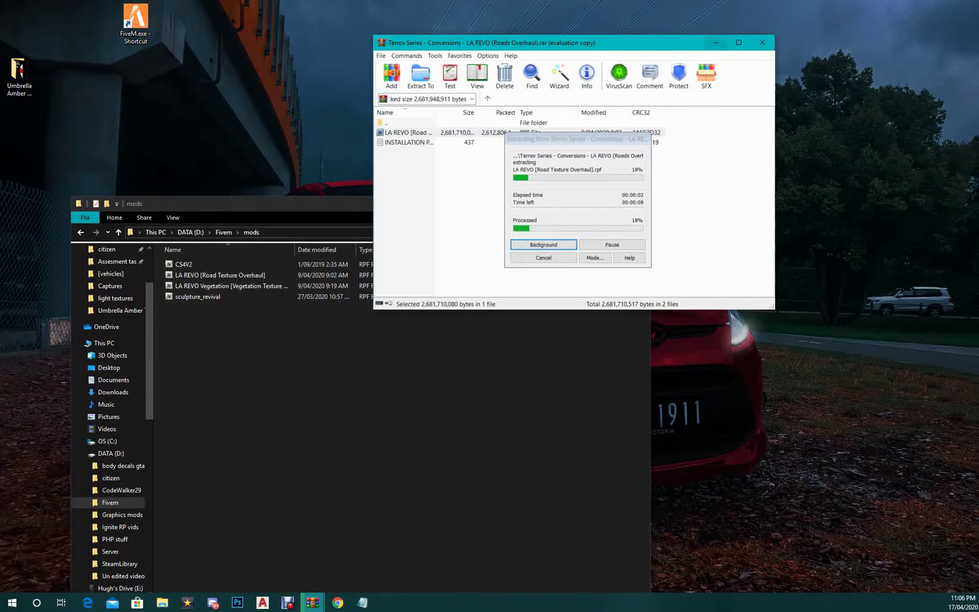
left_click(715, 42)
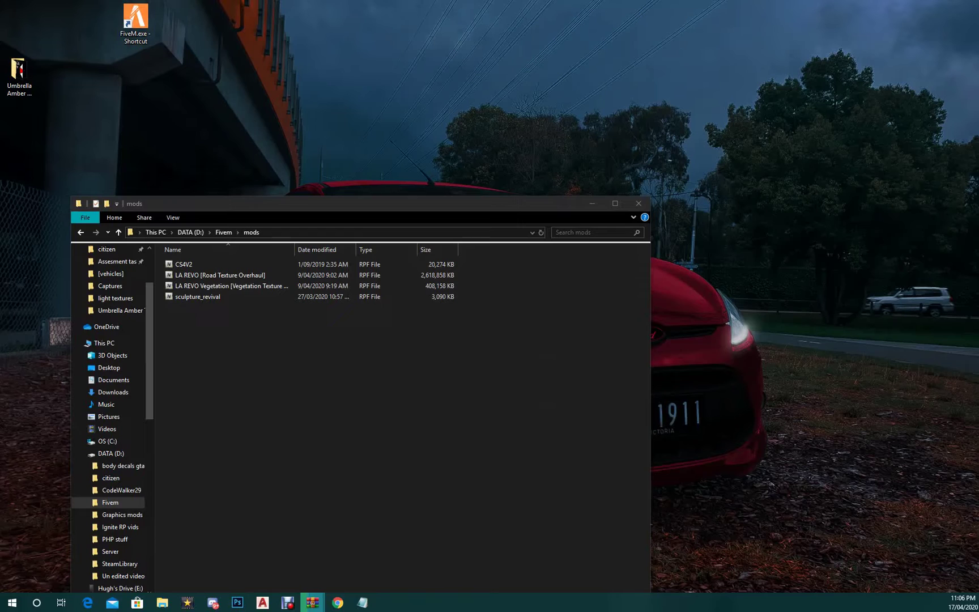
mouse_move(363, 602)
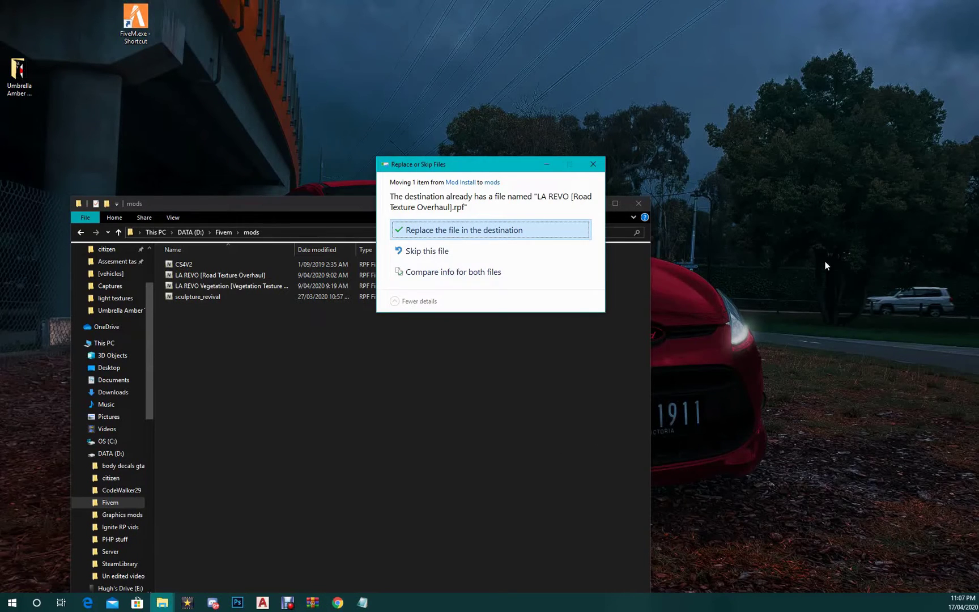
key("Return")
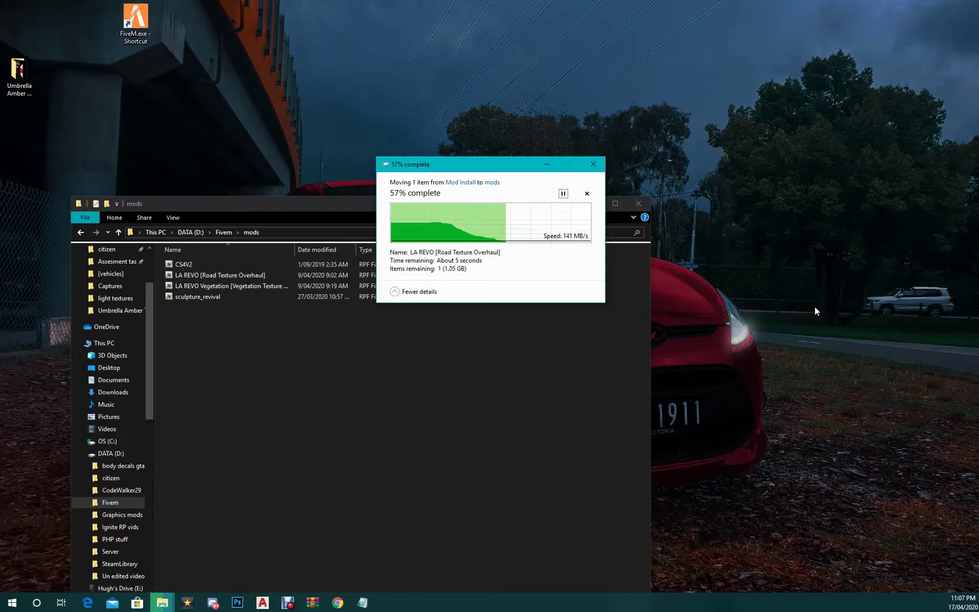
Step: Switch to the LA Vegetation (From REVO) archive and view the files in the Mod Install folder under Mandetory Install
left_click(313, 602)
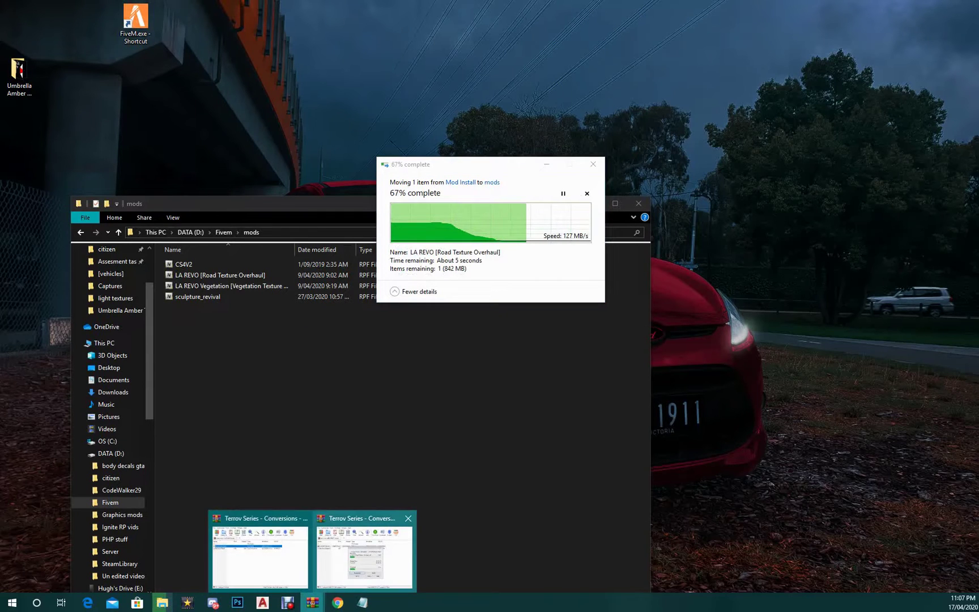
mouse_move(364, 557)
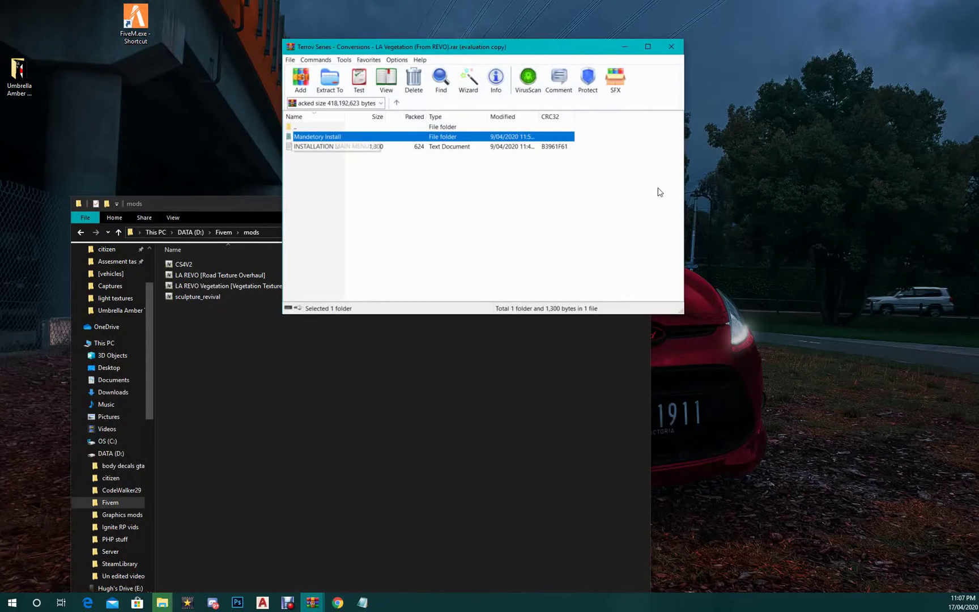
key("BackSpace")
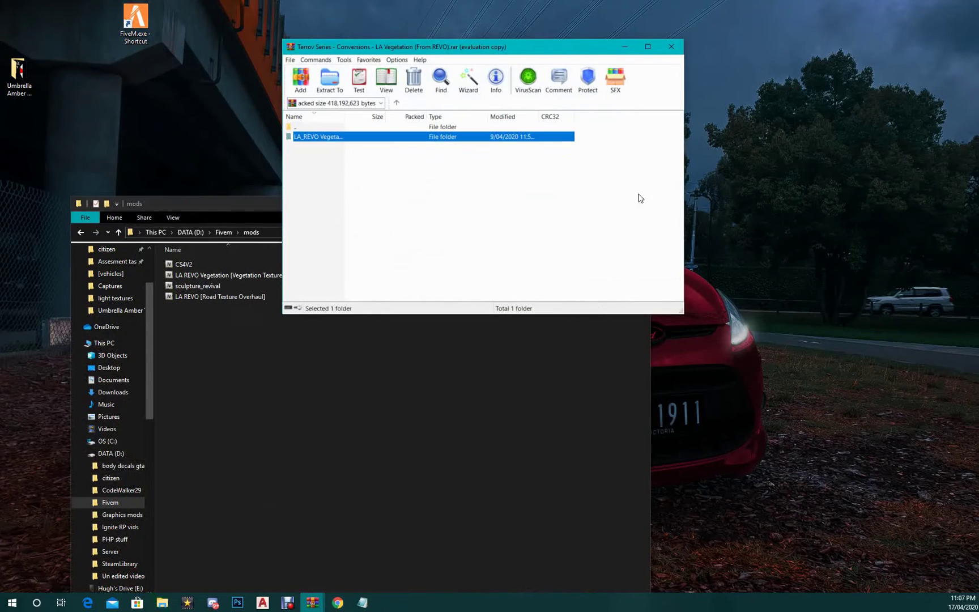
key("Return")
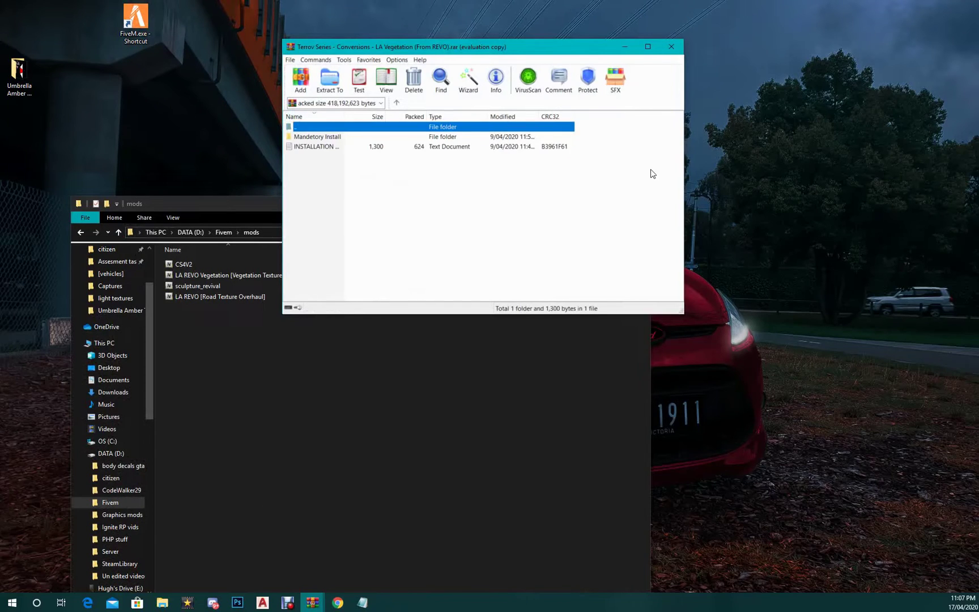
key("Down")
key("Return")
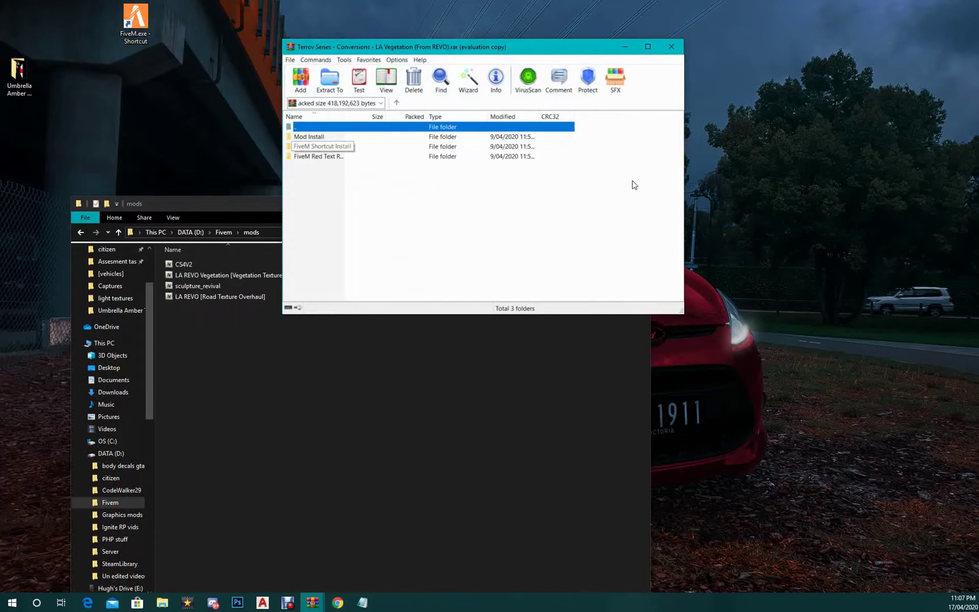
key("Down")
key("Return")
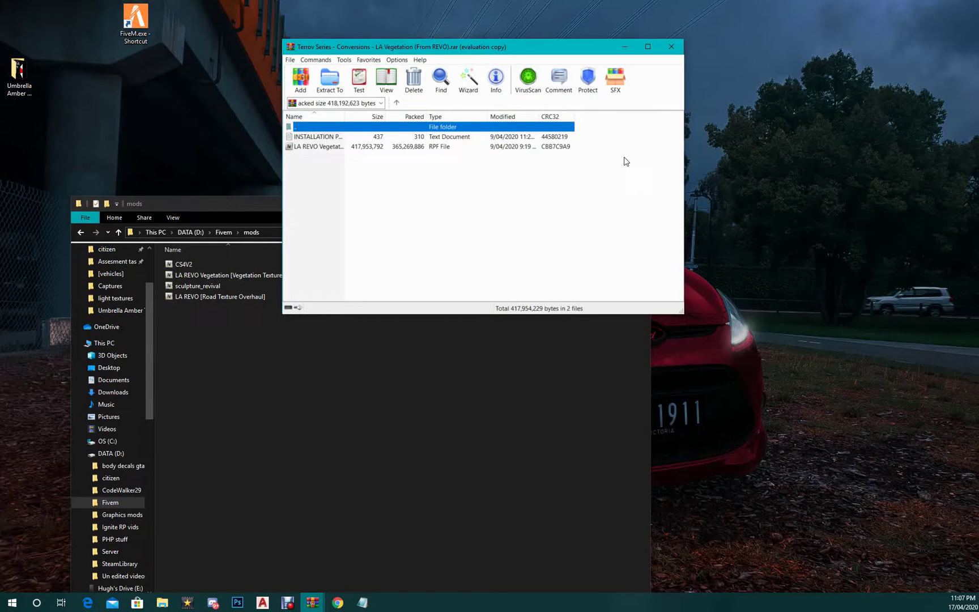
Step: Open the archive's FiveM Shortcut Install folder and try to copy its FiveM.exe shortcut to the desktop
key("BackSpace")
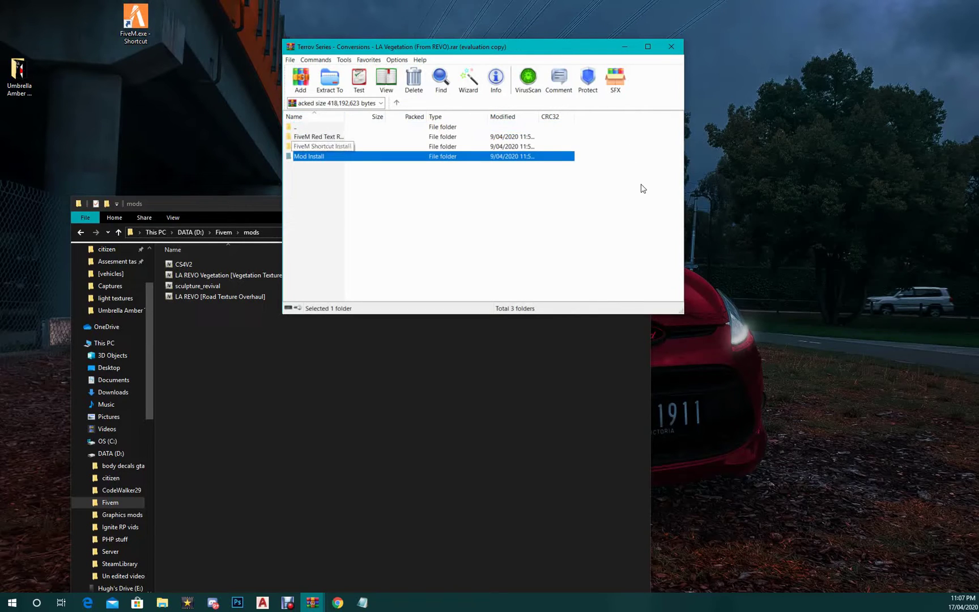
key("Up")
key("Return")
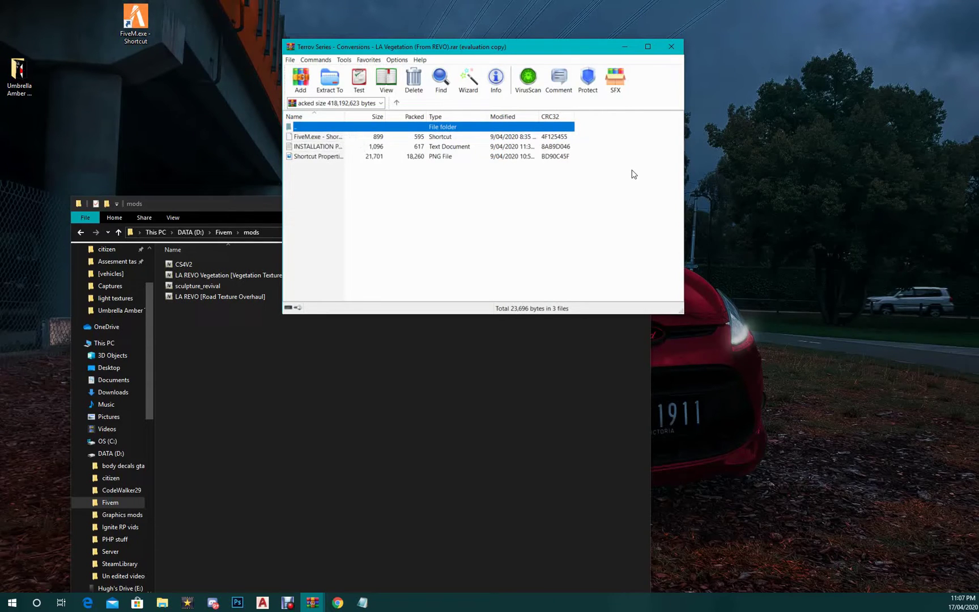
key("Down")
left_click_drag(507, 138, 700, 172)
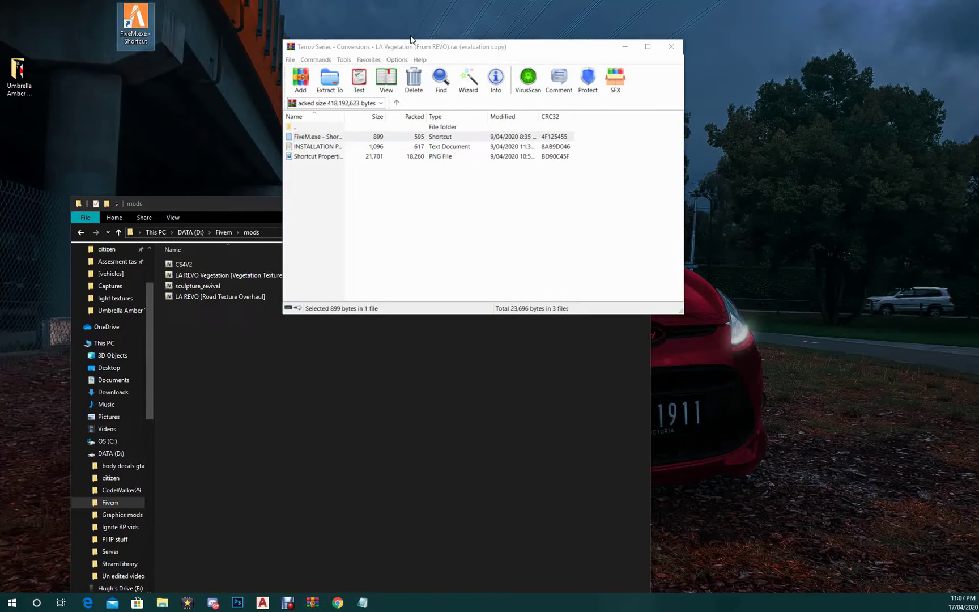
Step: Show the desktop FiveM shortcut's properties and open the archive's Shortcut Properties.PNG reference image alongside
right_click(133, 28)
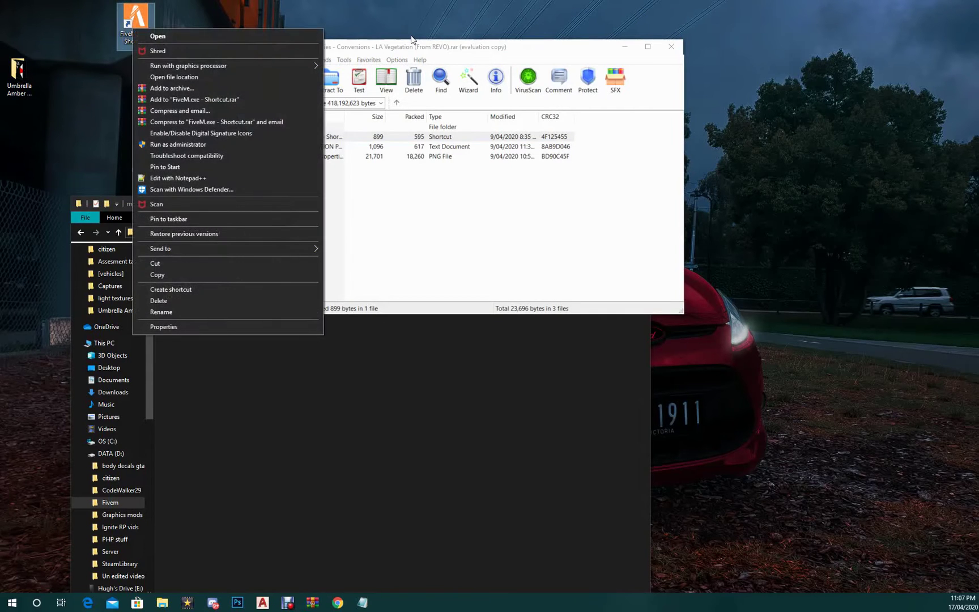
left_click(479, 412)
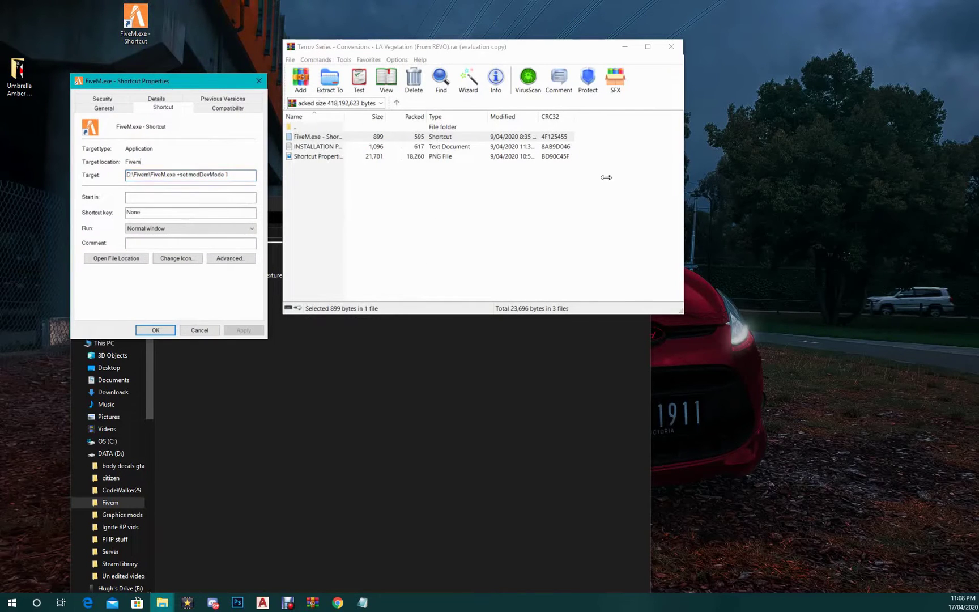
left_click(651, 214)
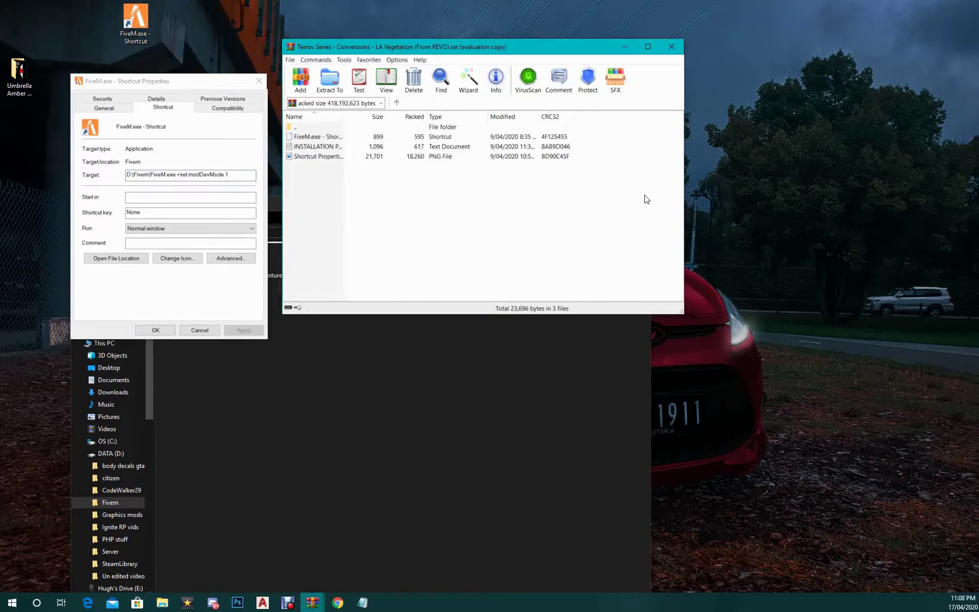
double_click(319, 156)
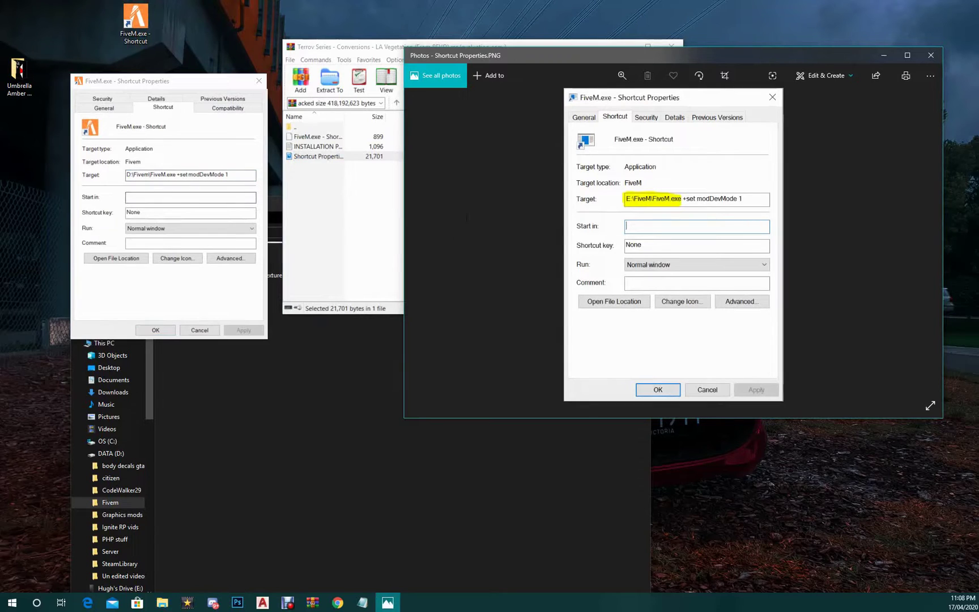
Step: Compare the shortcut's target path and its +set modDevMode 1 parameter with the reference image, and close the shortcut properties
left_click_drag(127, 175, 177, 175)
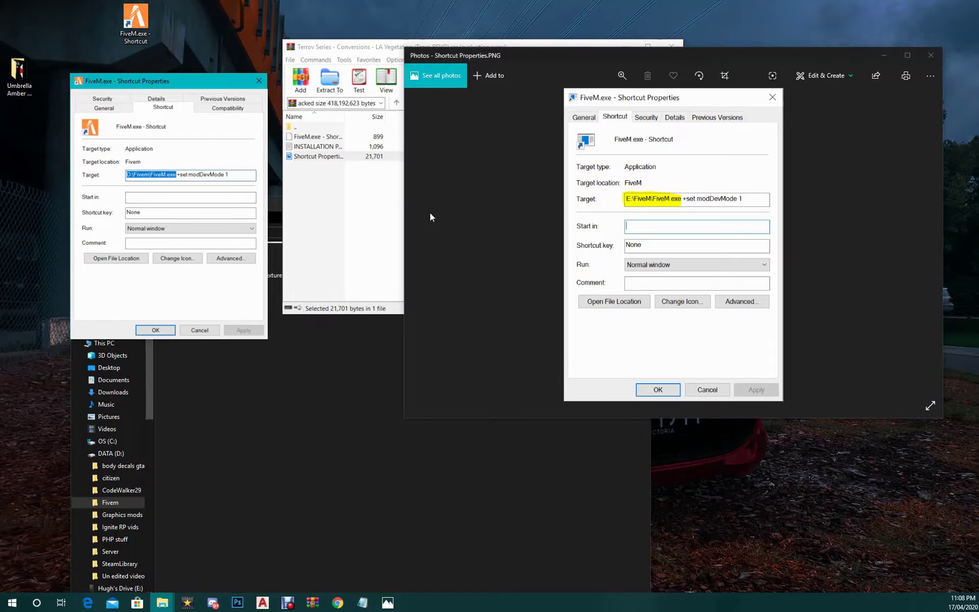
left_click(669, 207)
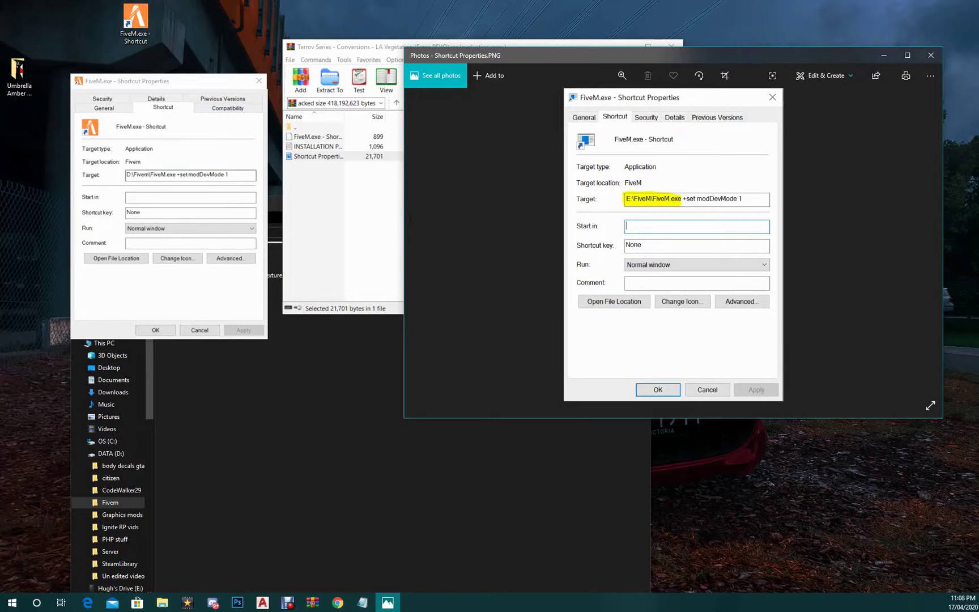
key("alt+Tab")
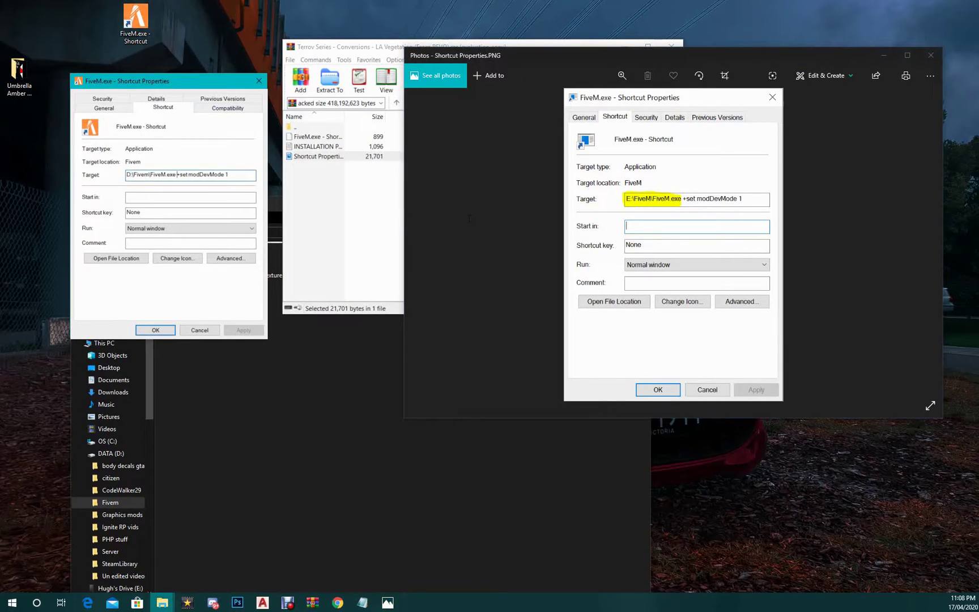
key("shift+End")
left_click(439, 410)
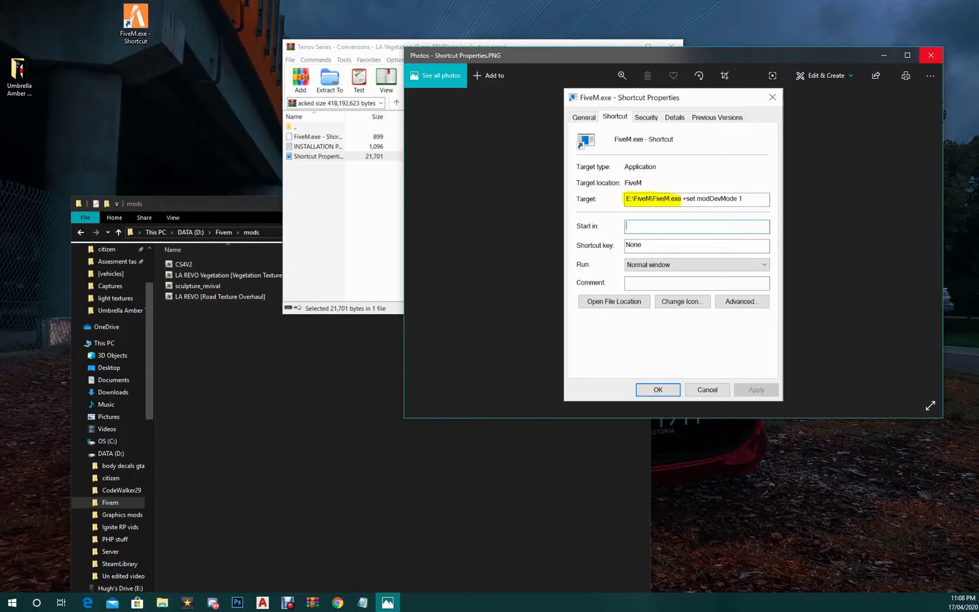
Step: Close the reference image and select citizen-mod-loader-five.dll in the archive's FiveM Red Text Remover folder
left_click(930, 55)
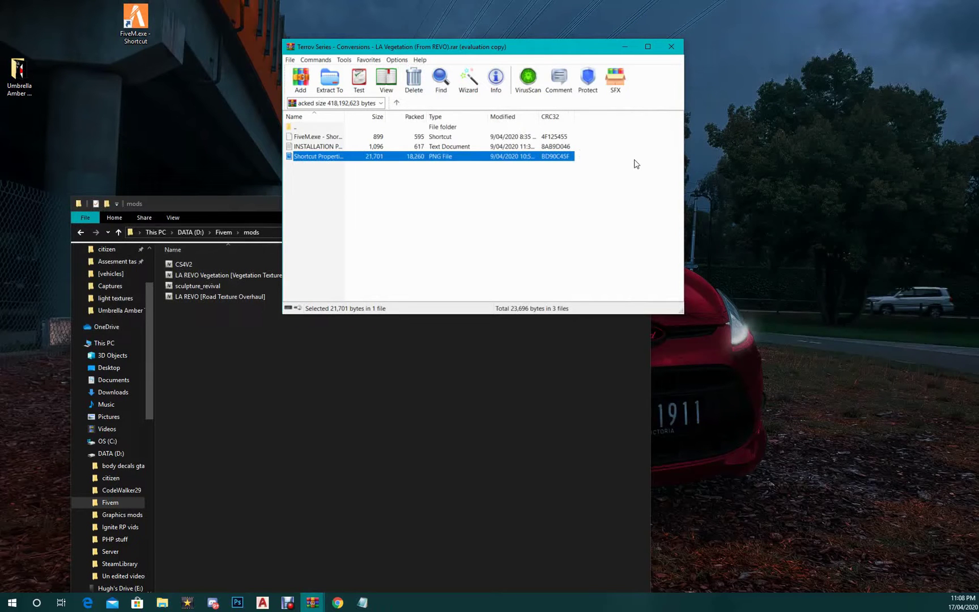
key("BackSpace")
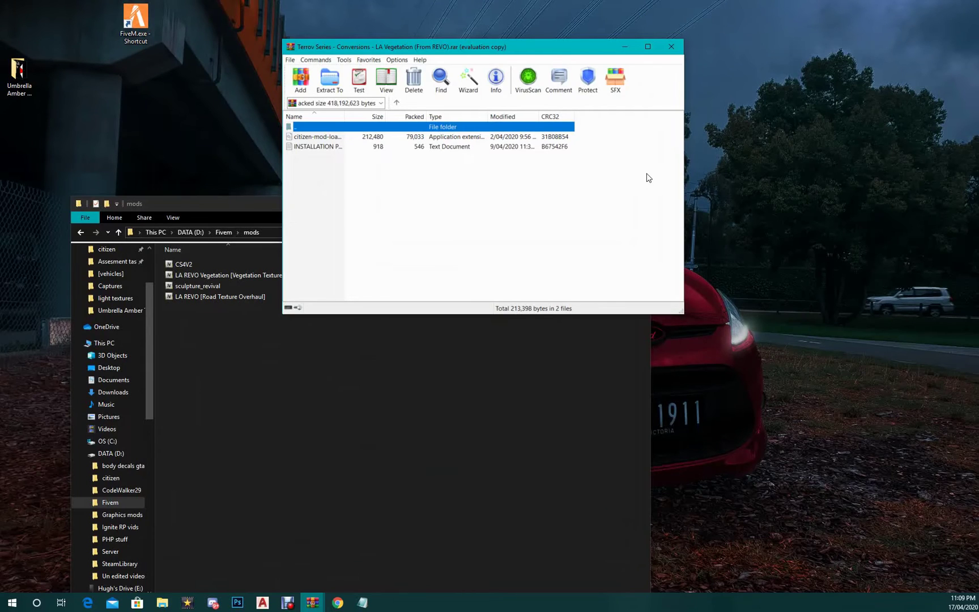
key("Down")
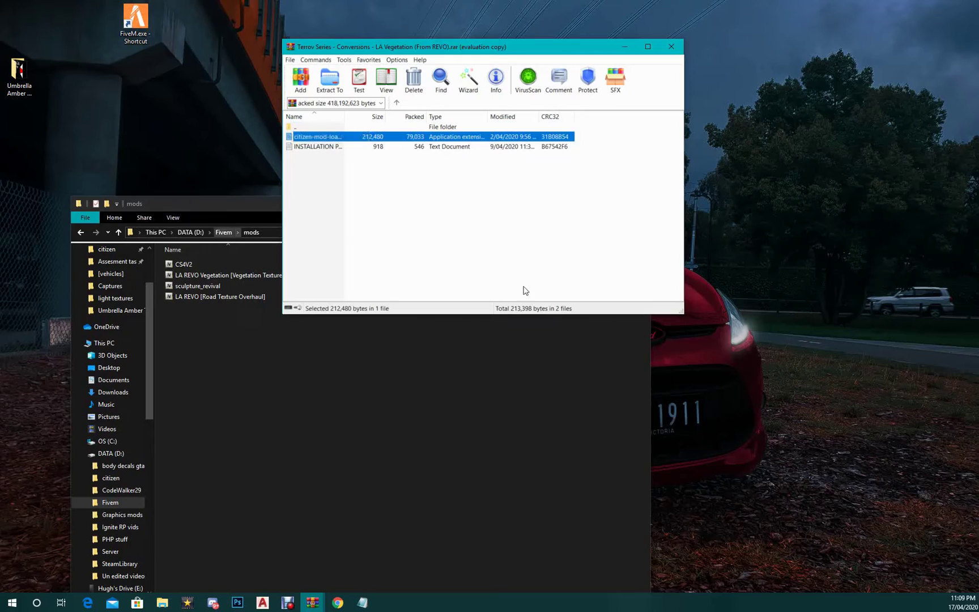
Step: Extract citizen-mod-loader-five.dll from the archive into the Fivem folder on drive D, replacing the existing file, and minimize the folder window
left_click(224, 232)
left_click(663, 212)
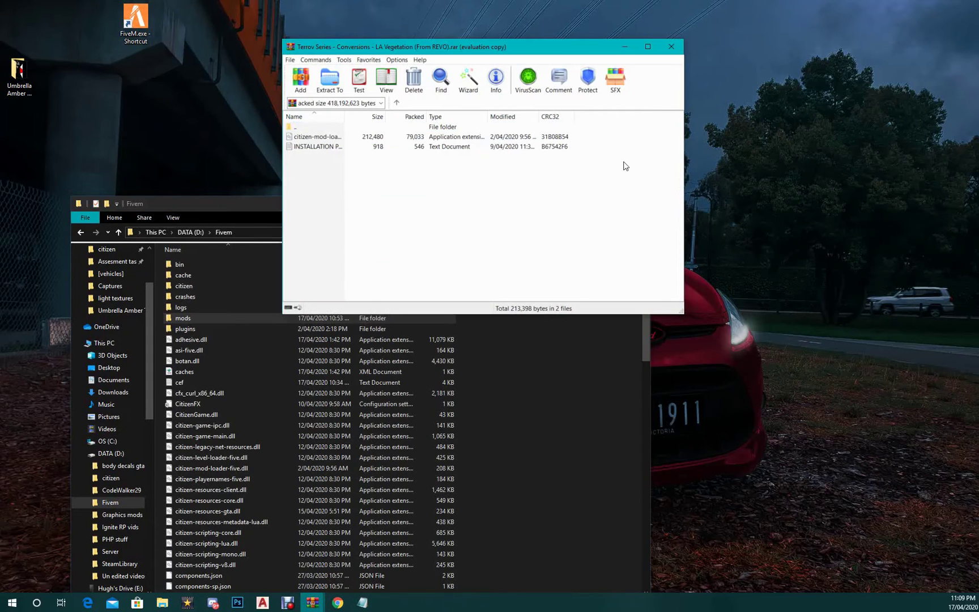
left_click_drag(558, 137, 577, 334)
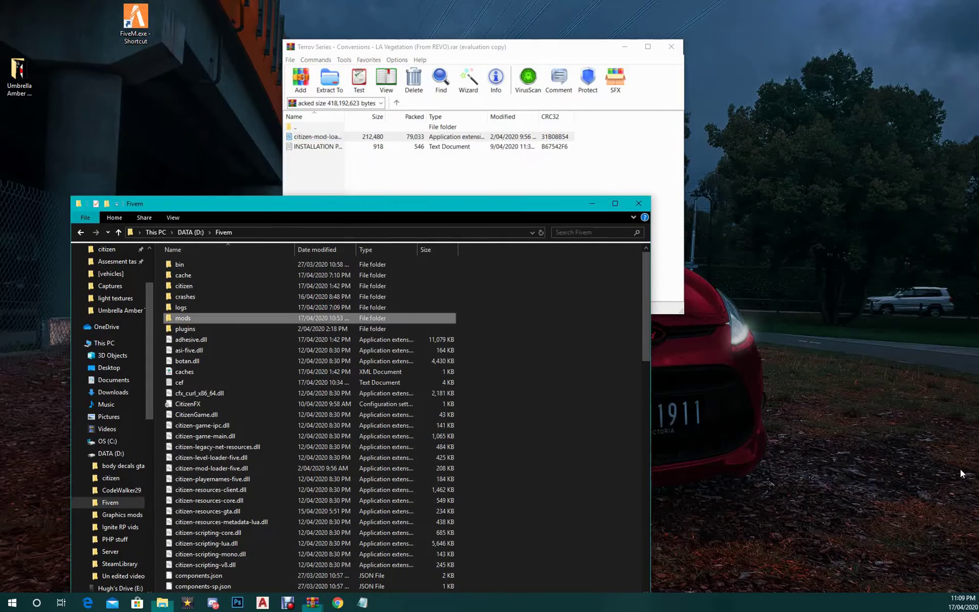
key("Return")
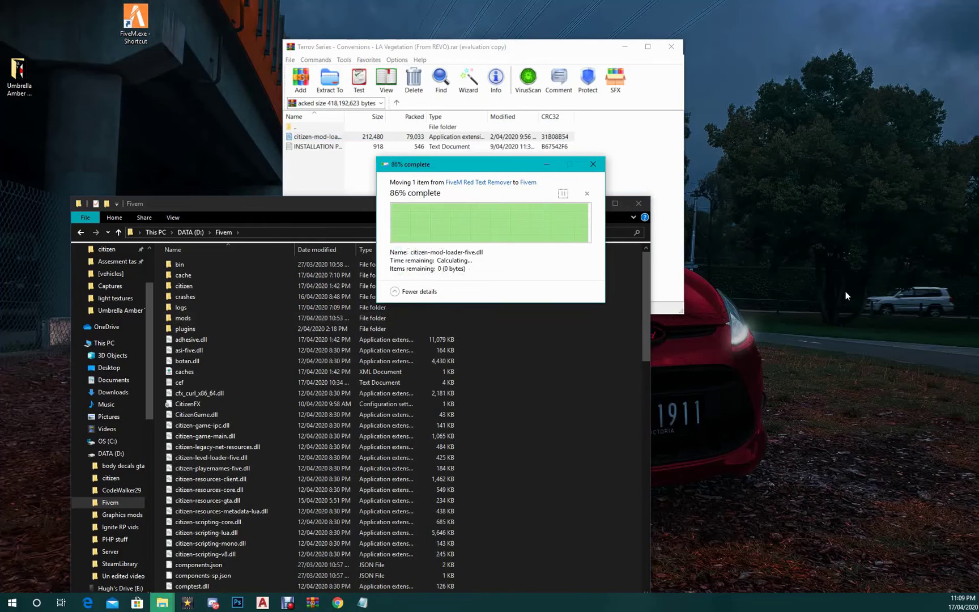
left_click(592, 203)
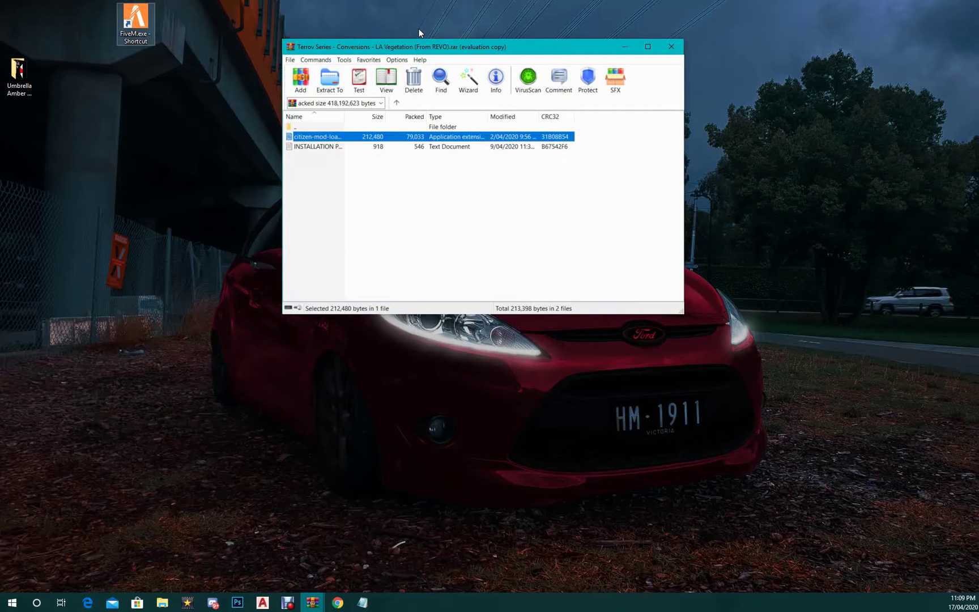
Step: Launch FiveM from its desktop shortcut and switch to the Terrov Series release page in Chrome
left_click(419, 29)
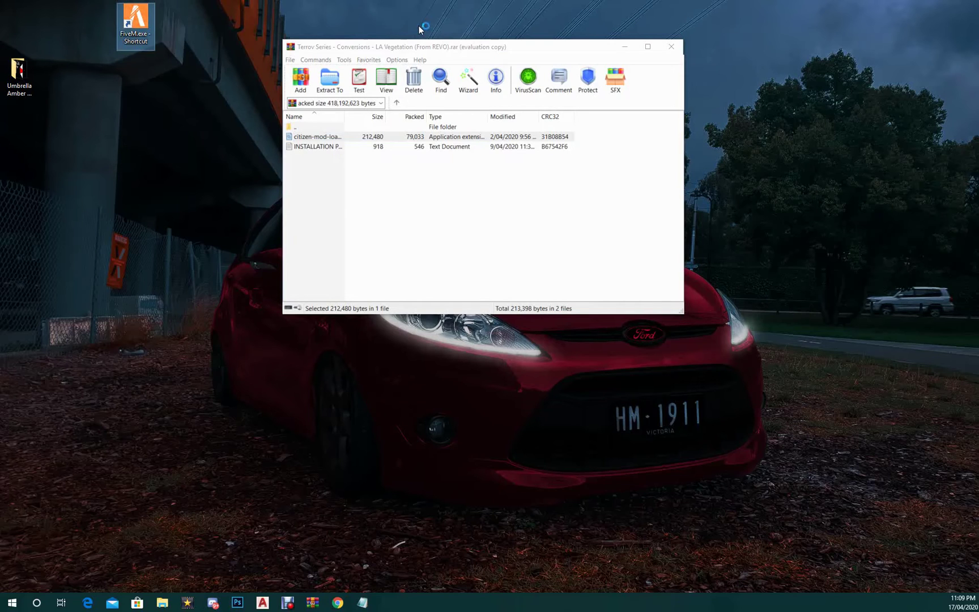
key("Return")
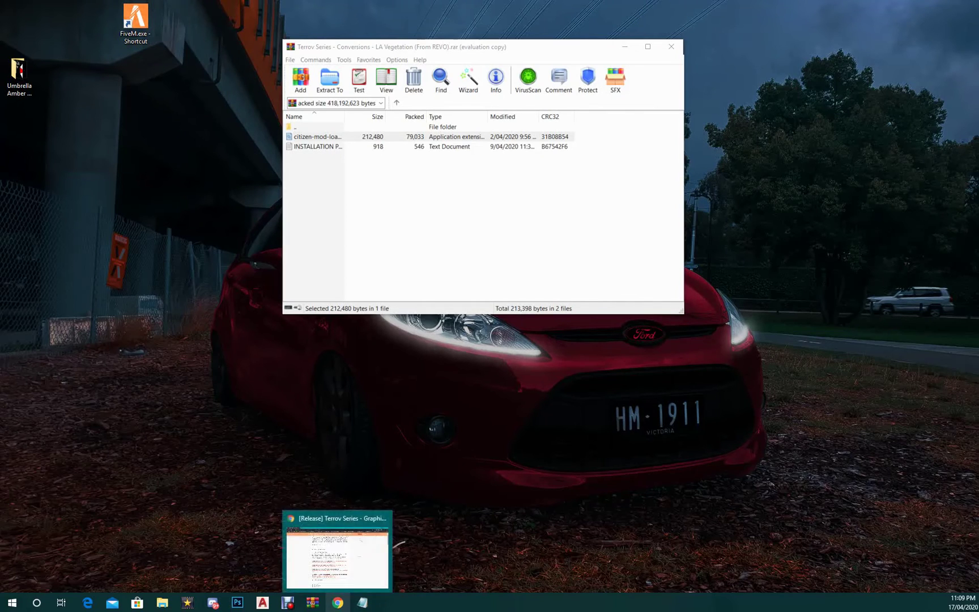
left_click(338, 602)
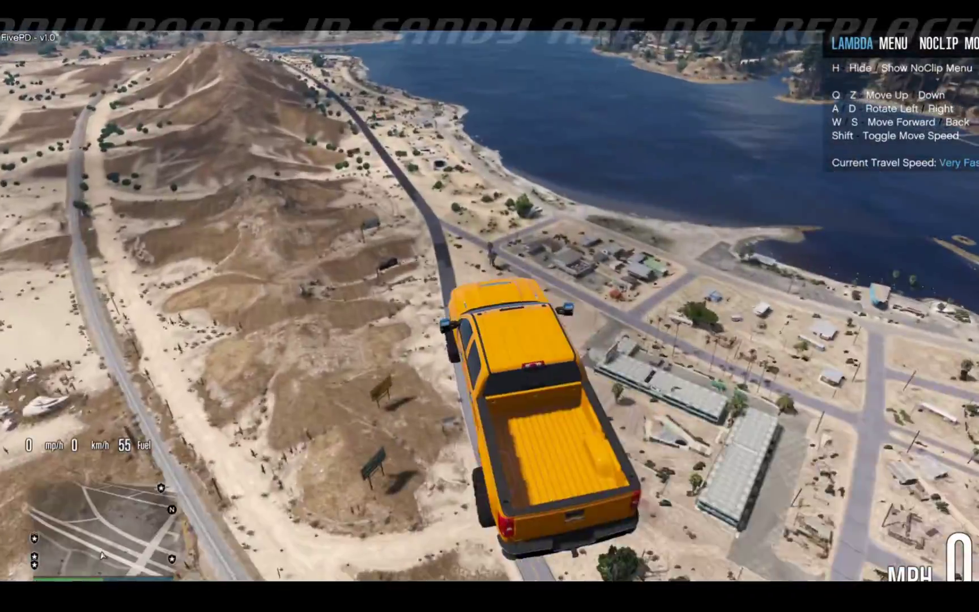
Step: Fly the orange truck over Sandy Shores in NoClip mode in FiveM to inspect the road textures
key("d")
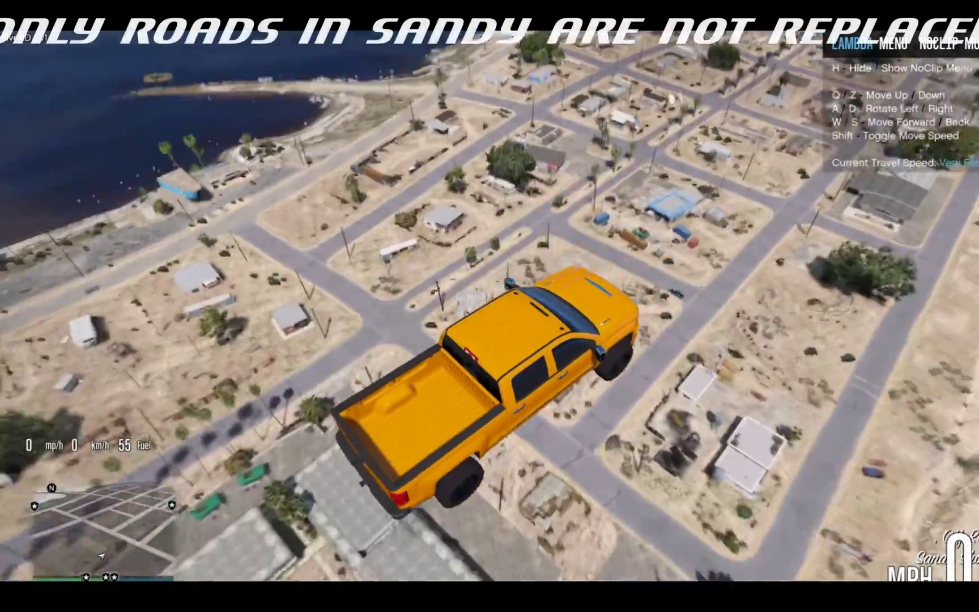
key("z")
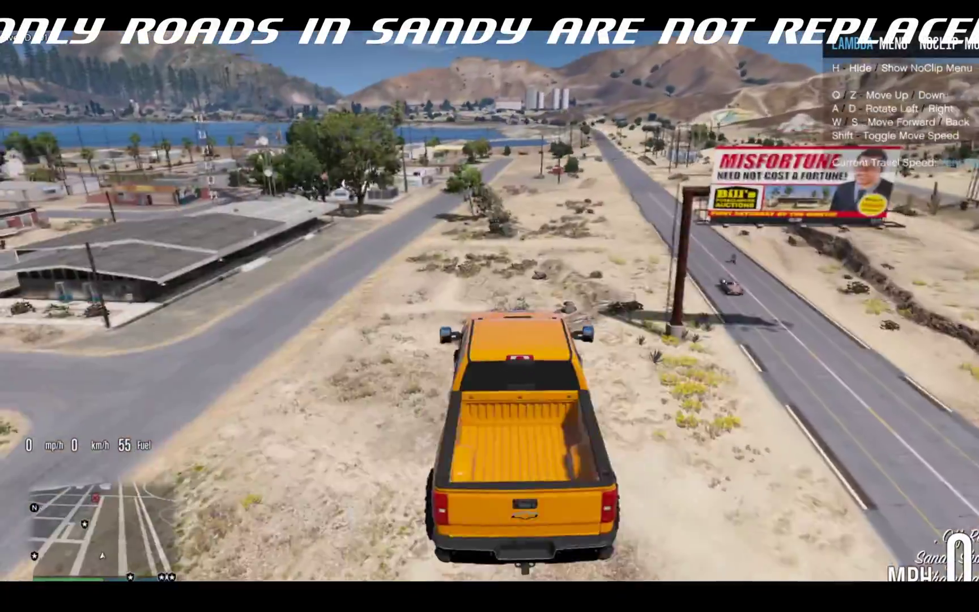